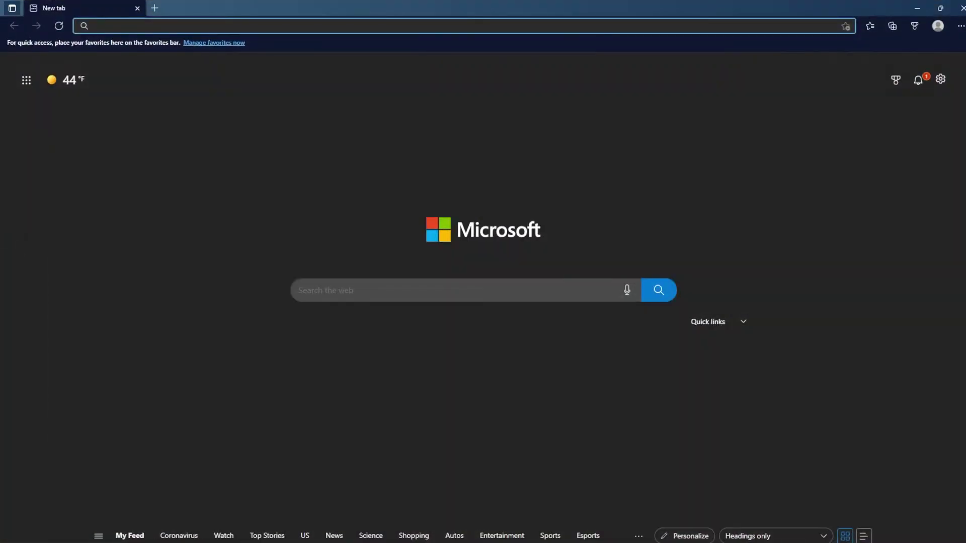
# Step: Load 192.168.1.116 and sign in with the recorder's username and password
pyautogui.write('192.168.1.116')
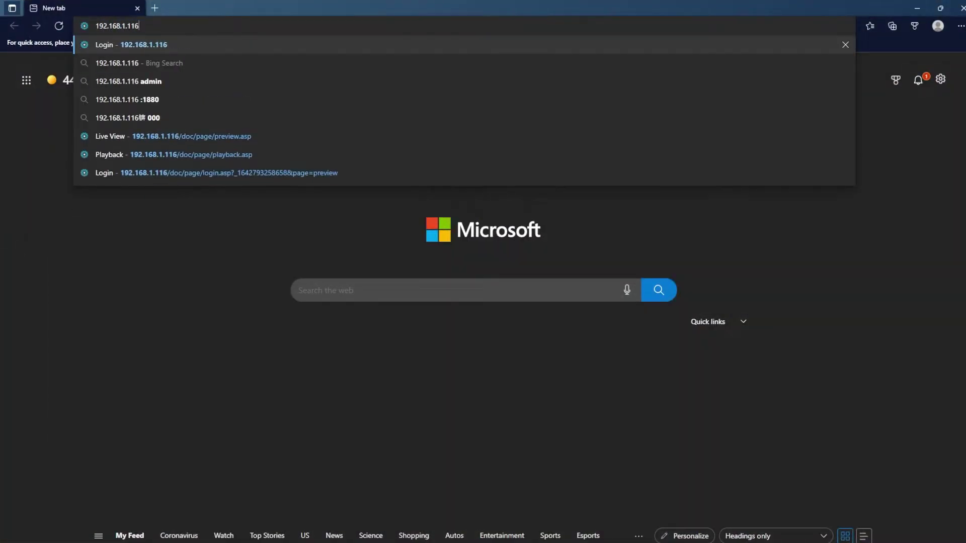
pyautogui.press('Return')
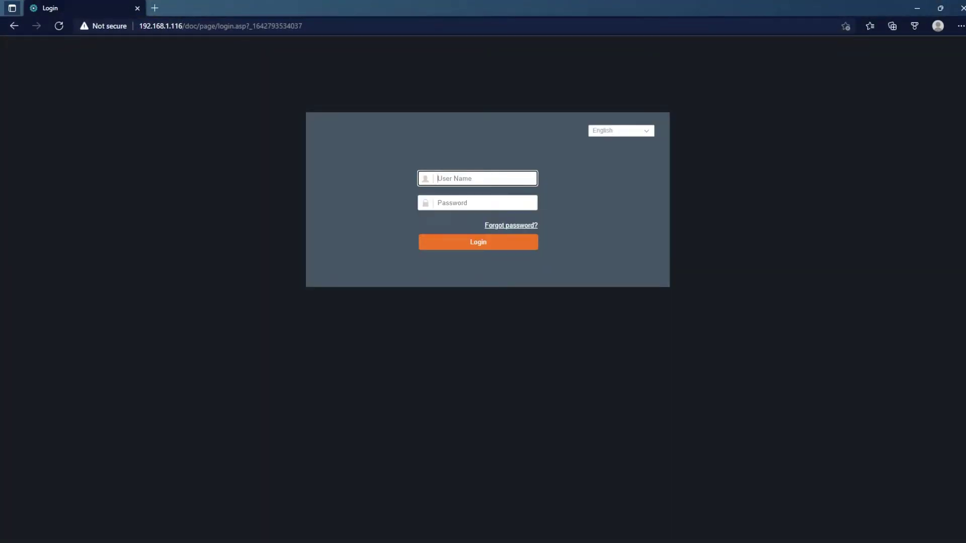
pyautogui.write('admin')
pyautogui.press('Tab')
pyautogui.write('12345678')
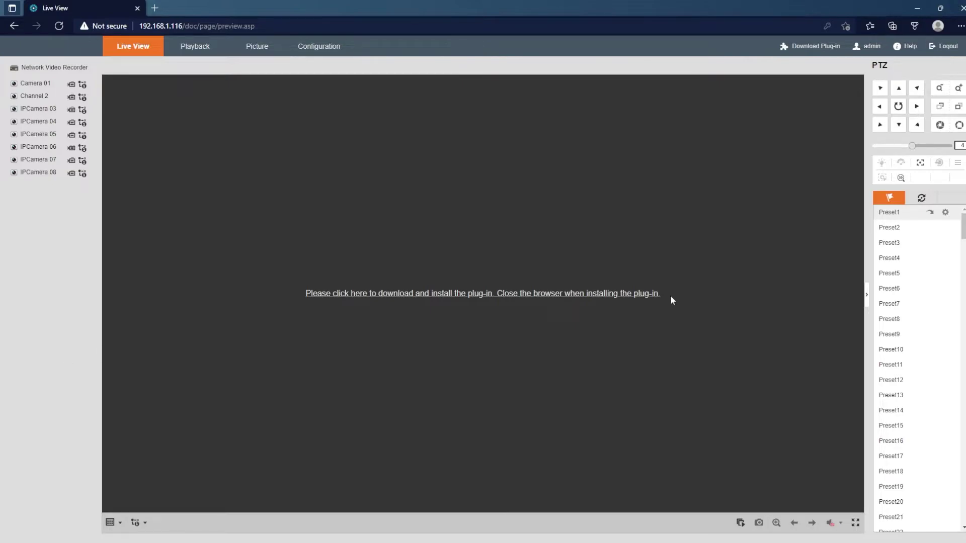
# Step: Set Edge's 'Allow sites to be reloaded in Internet Explorer mode' to Allow and restart Edge
pyautogui.click(962, 26)
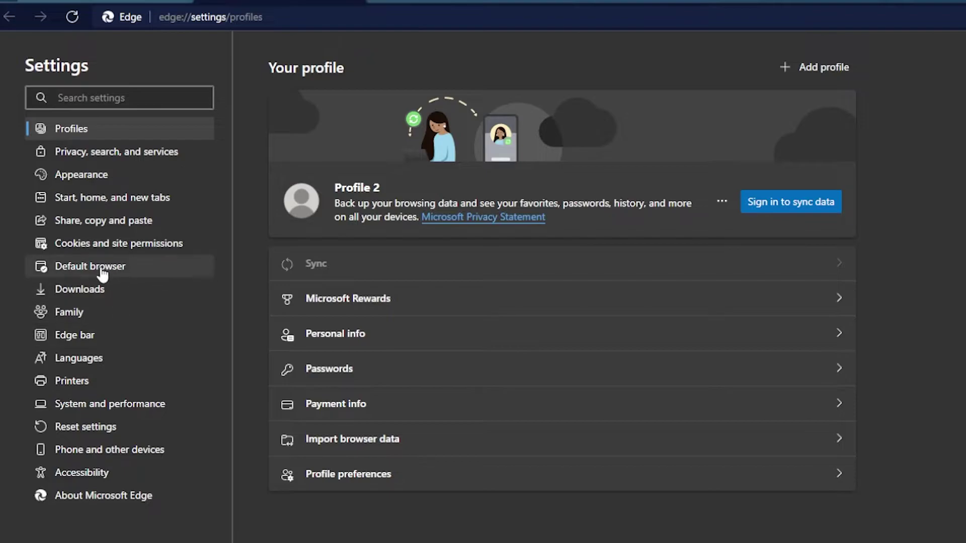
pyautogui.click(102, 271)
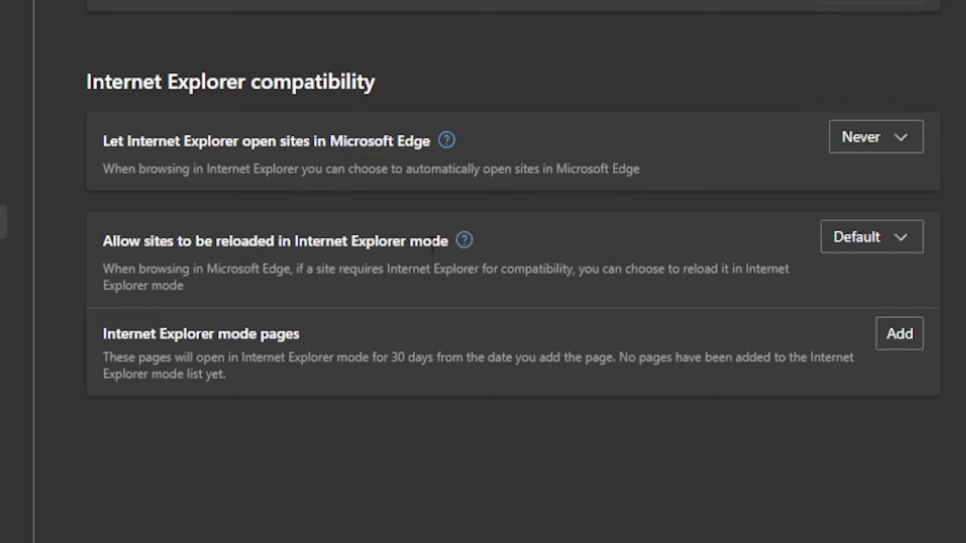
pyautogui.click(878, 249)
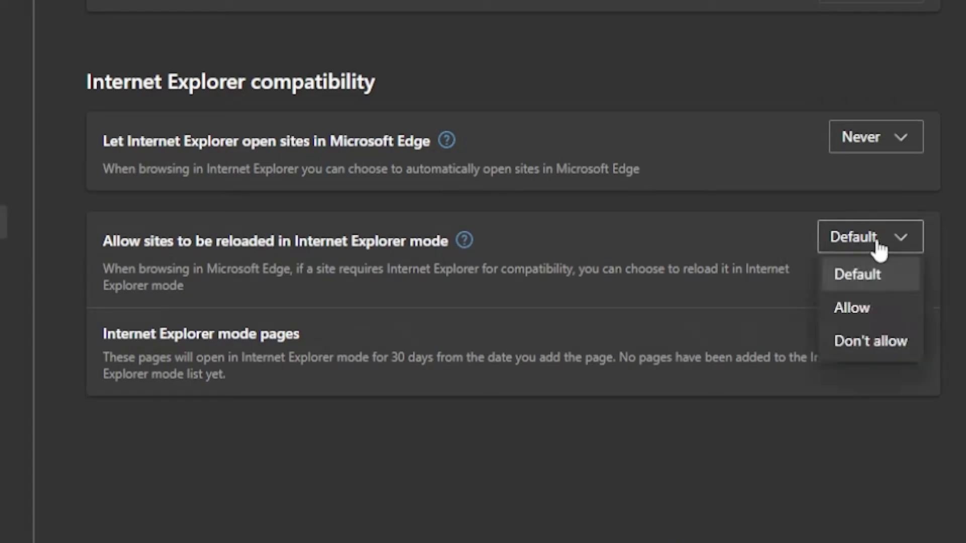
pyautogui.click(862, 310)
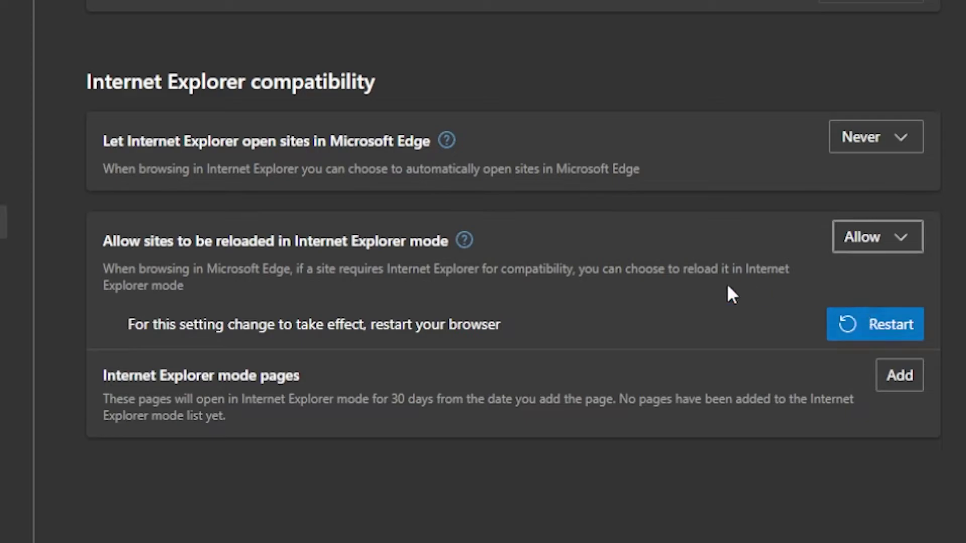
pyautogui.click(864, 332)
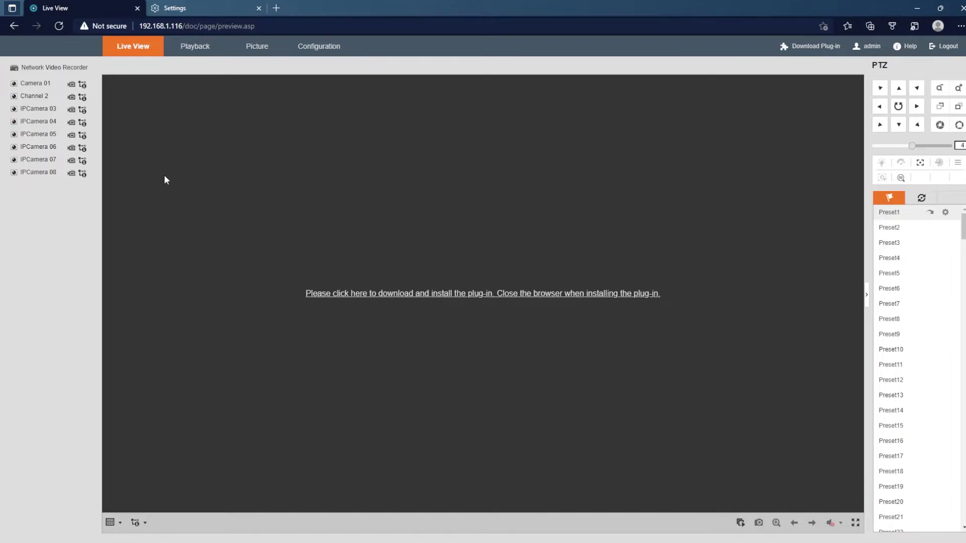
# Step: Reload the NVR tab in IE mode, enable 'Open this page in IE mode next time', and dismiss the notices
pyautogui.rightClick(52, 18)
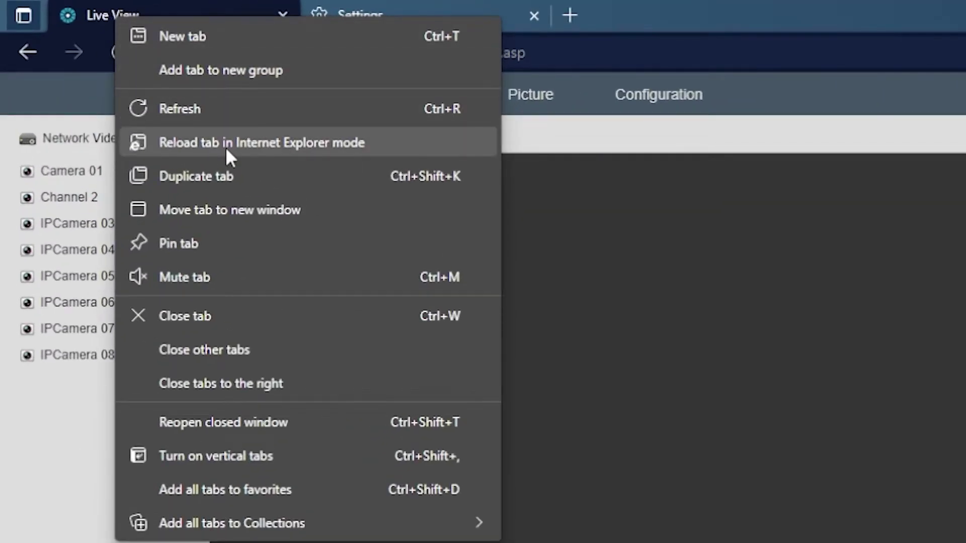
pyautogui.click(226, 147)
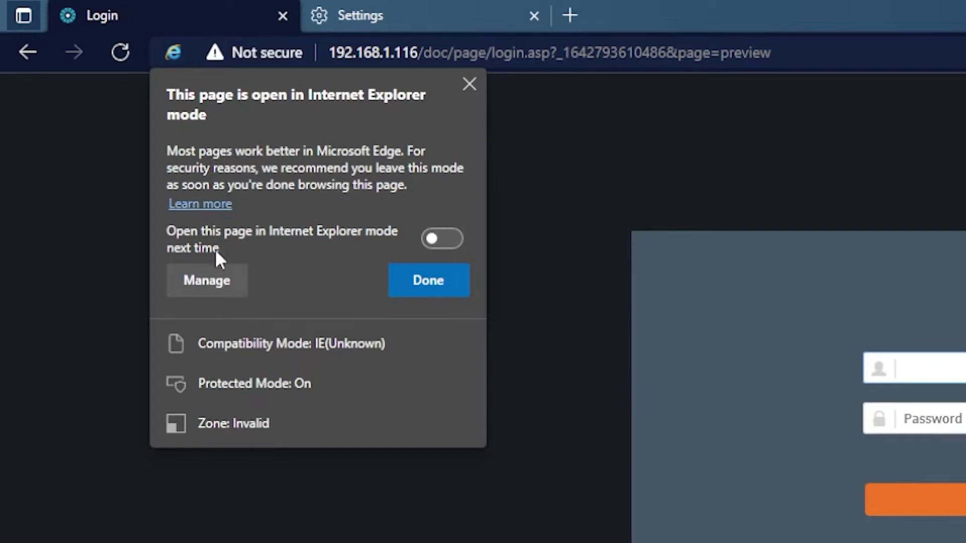
pyautogui.click(433, 238)
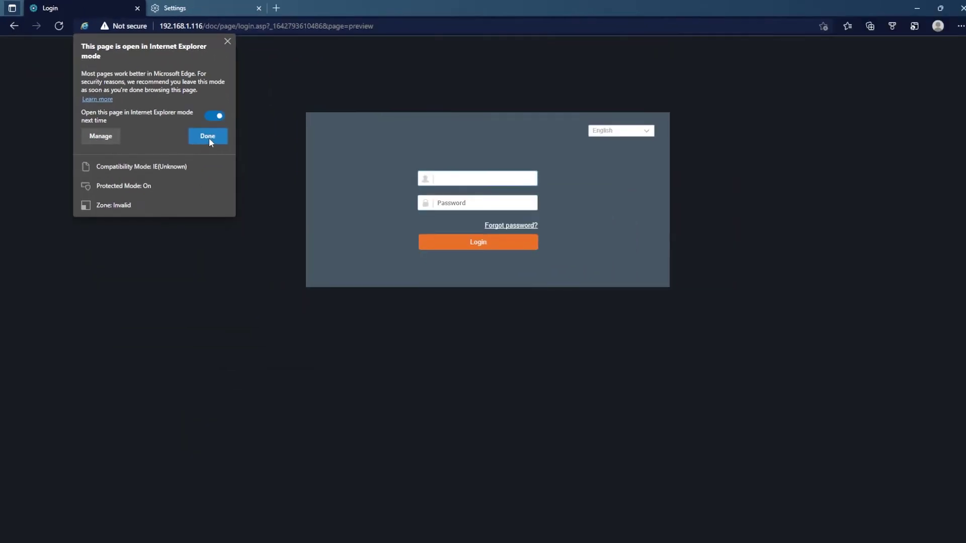
pyautogui.click(429, 282)
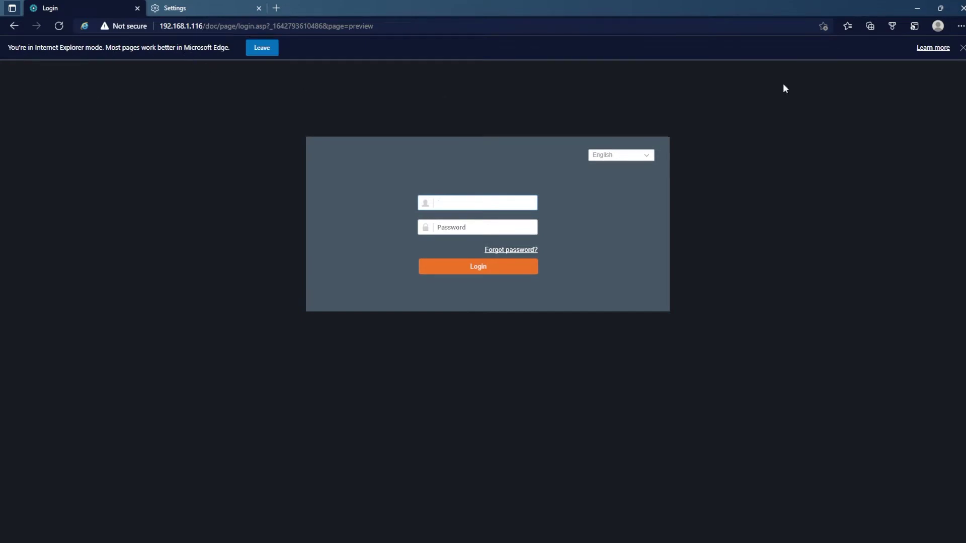
pyautogui.click(962, 47)
# Step: Finish entering the login credentials and submit the NVR login form
pyautogui.write('in')
pyautogui.press('Tab')
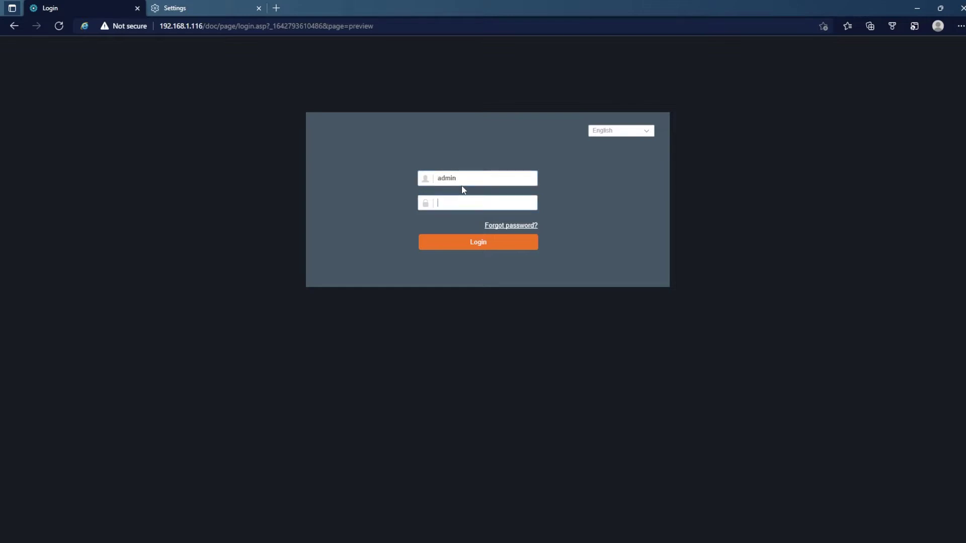
pyautogui.press('Return')
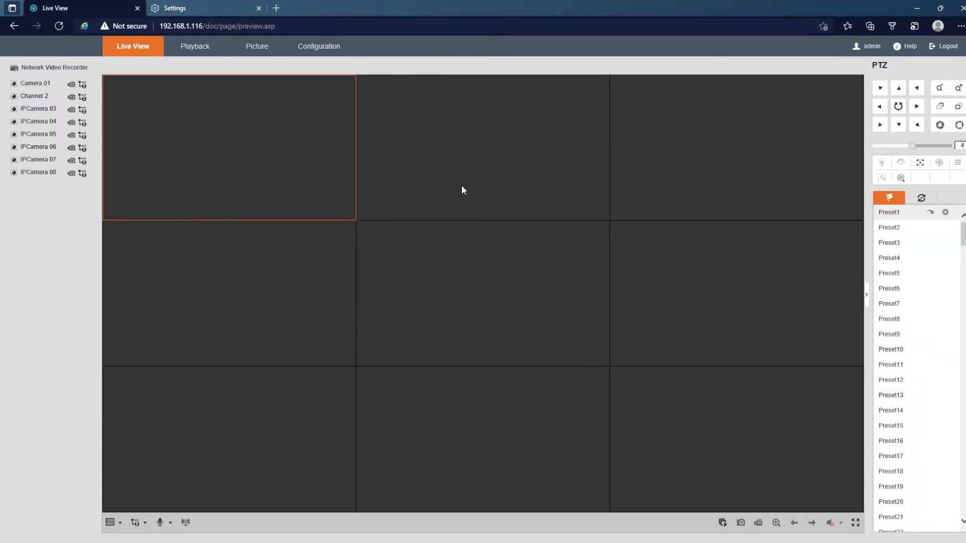
# Step: Start and stop Camera 01's live feed, then open Playback around 13:29
pyautogui.click(14, 84)
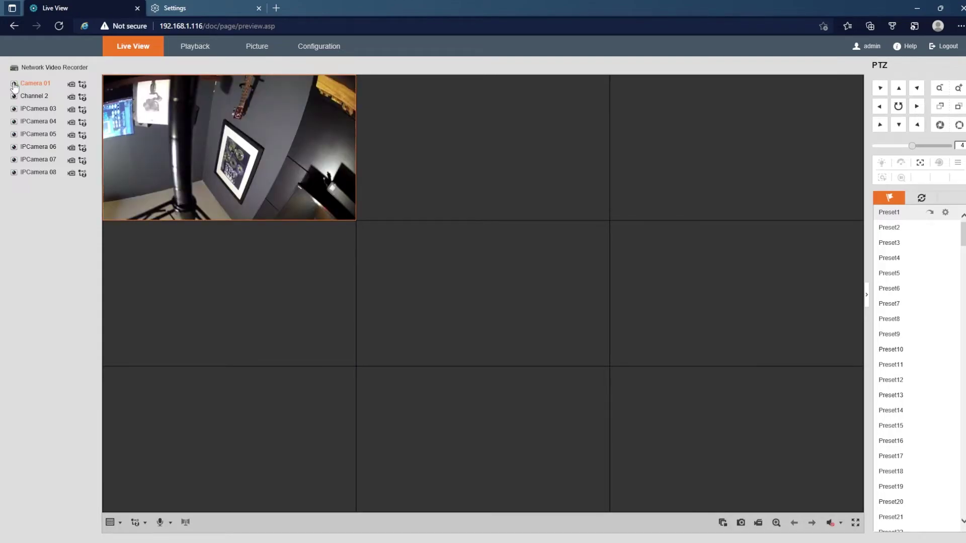
pyautogui.click(14, 85)
pyautogui.click(188, 51)
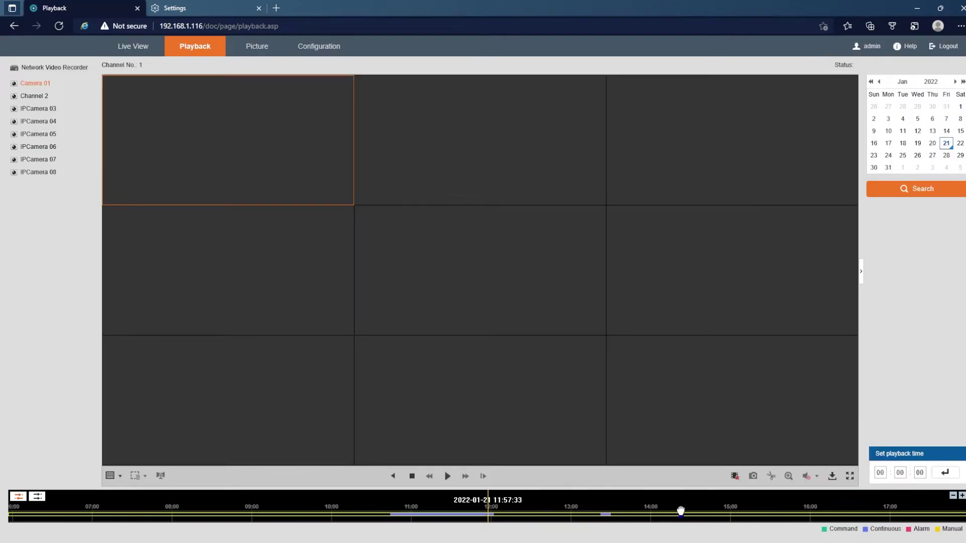
pyautogui.moveTo(680, 511); pyautogui.dragTo(568, 511)
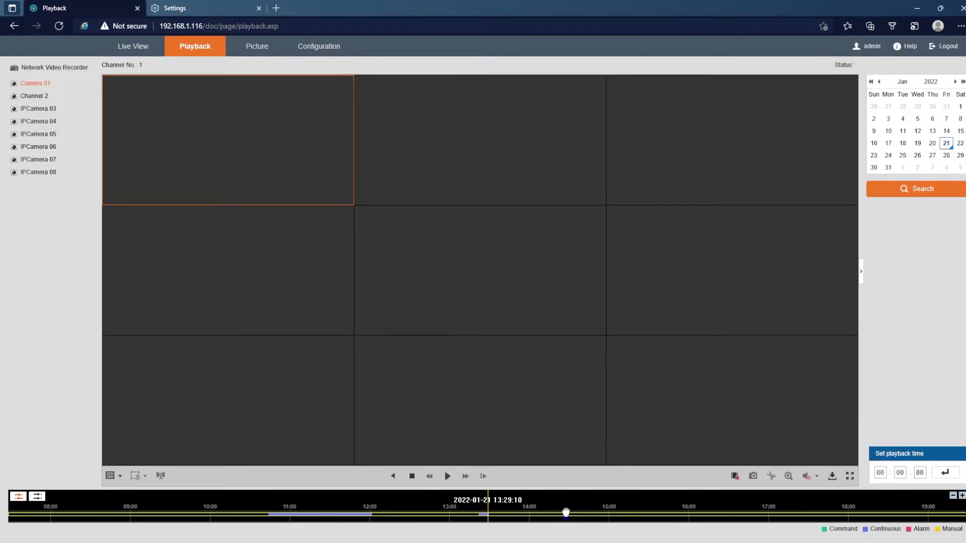
# Step: Play Camera 01's recording from 13:30:01, stop it, then view the Configuration Image settings
pyautogui.click(961, 495)
pyautogui.moveTo(595, 503); pyautogui.dragTo(588, 506)
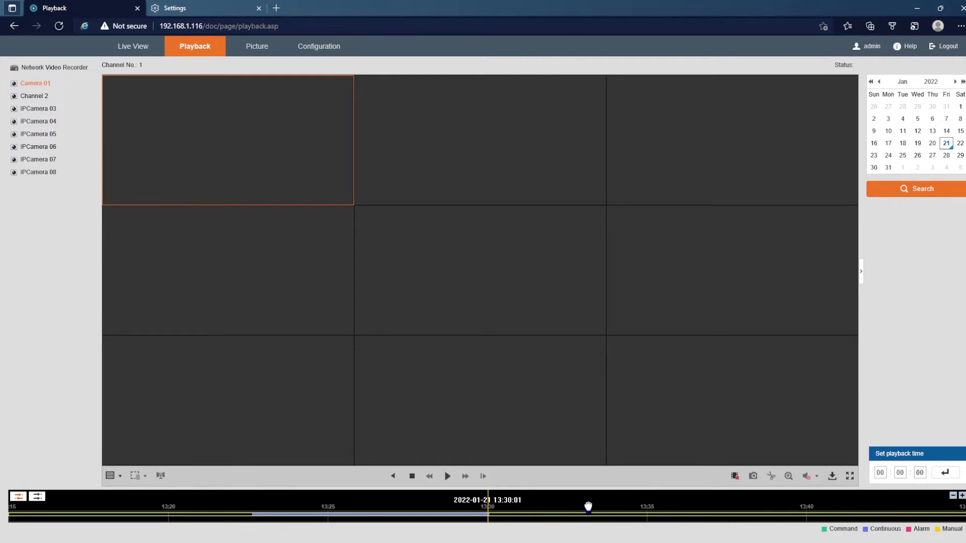
pyautogui.click(448, 477)
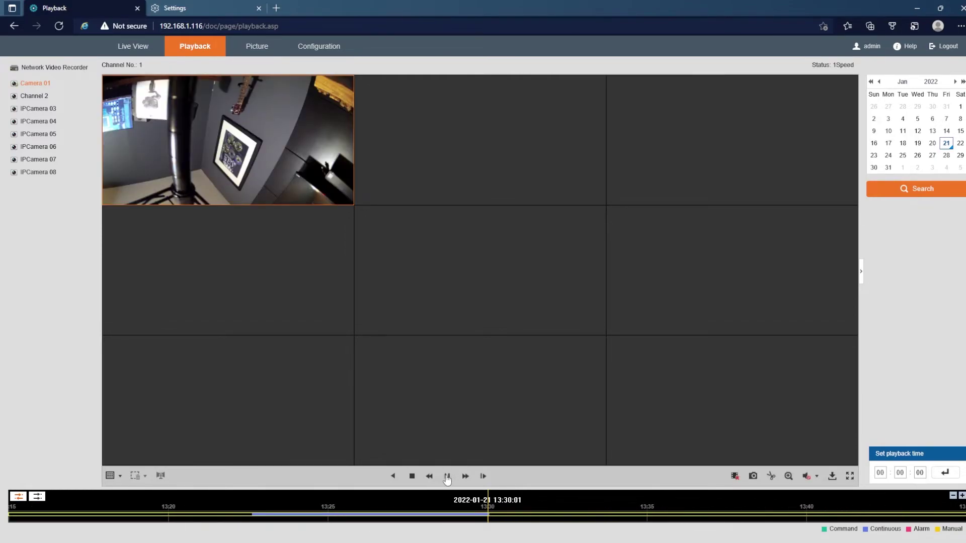
pyautogui.click(412, 476)
pyautogui.click(319, 46)
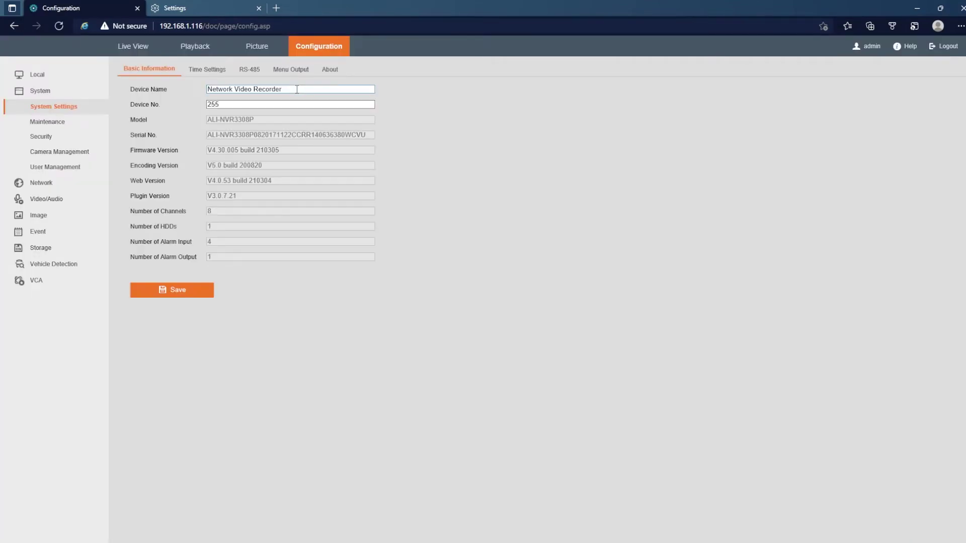
pyautogui.click(39, 217)
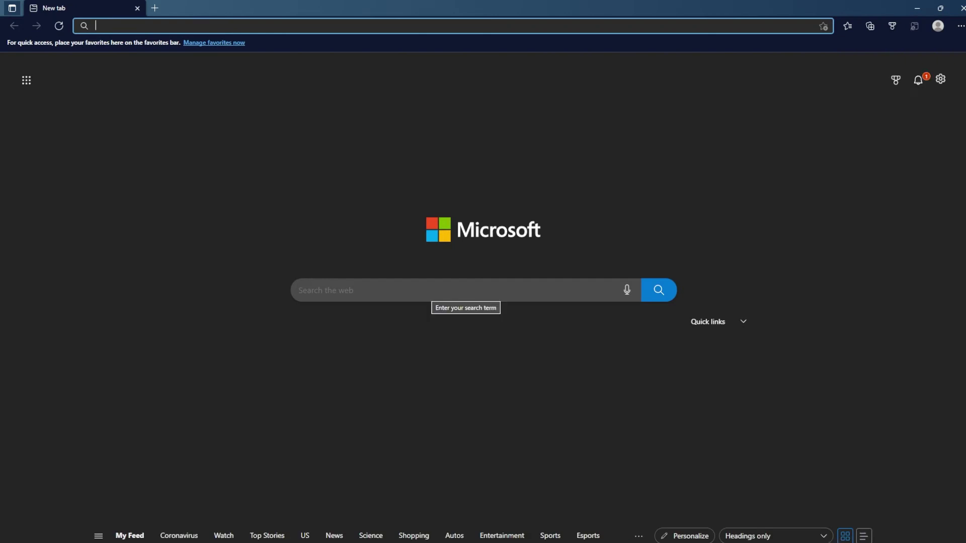
# Step: Enter 192.168.1.116 in a fresh Edge tab to load the recorder's login page
pyautogui.write('192.168.1')
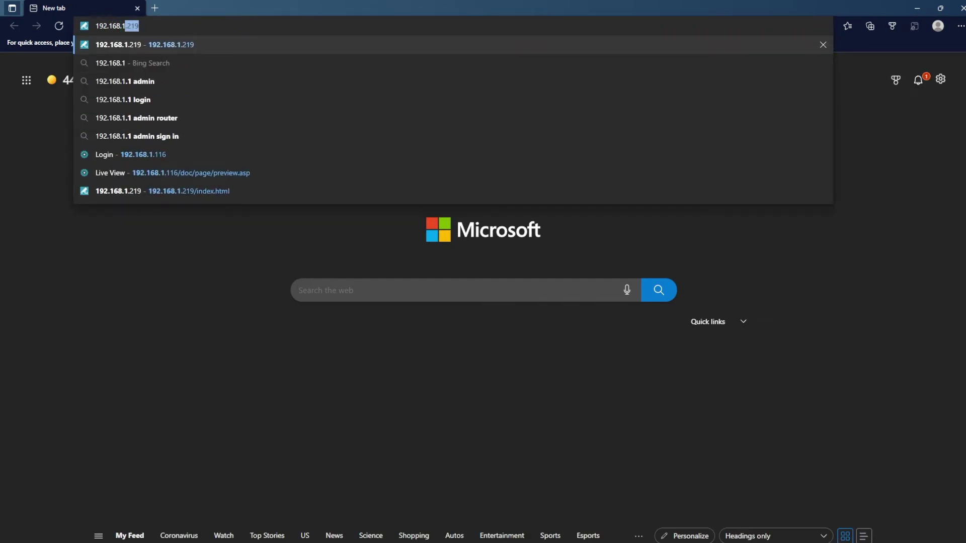
pyautogui.write('.116')
pyautogui.press('Return')
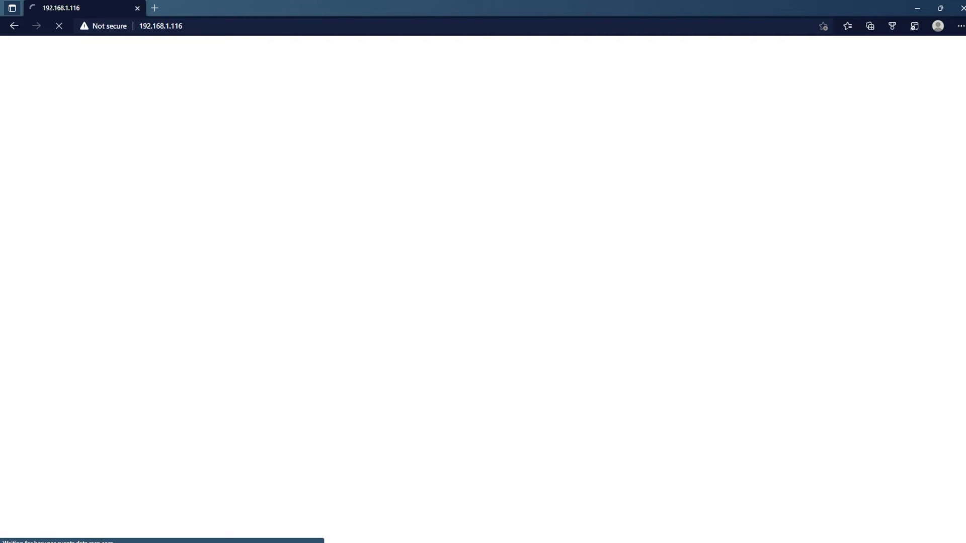